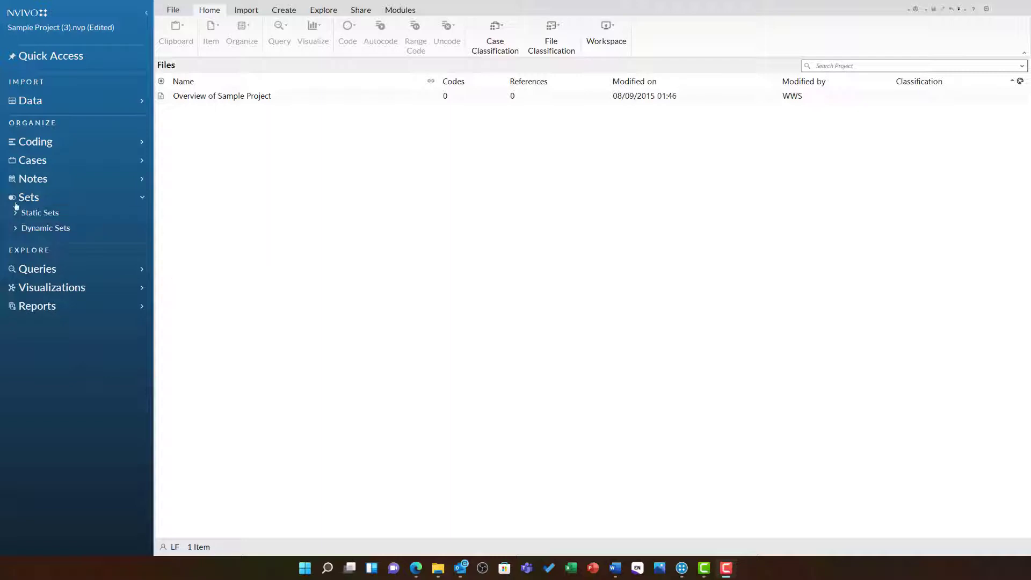
Create a new dynamic set from the Dynamic Sets context menu
{"action": "left_click", "coordinate": [41, 234]}
{"action": "right_click", "coordinate": [42, 233]}
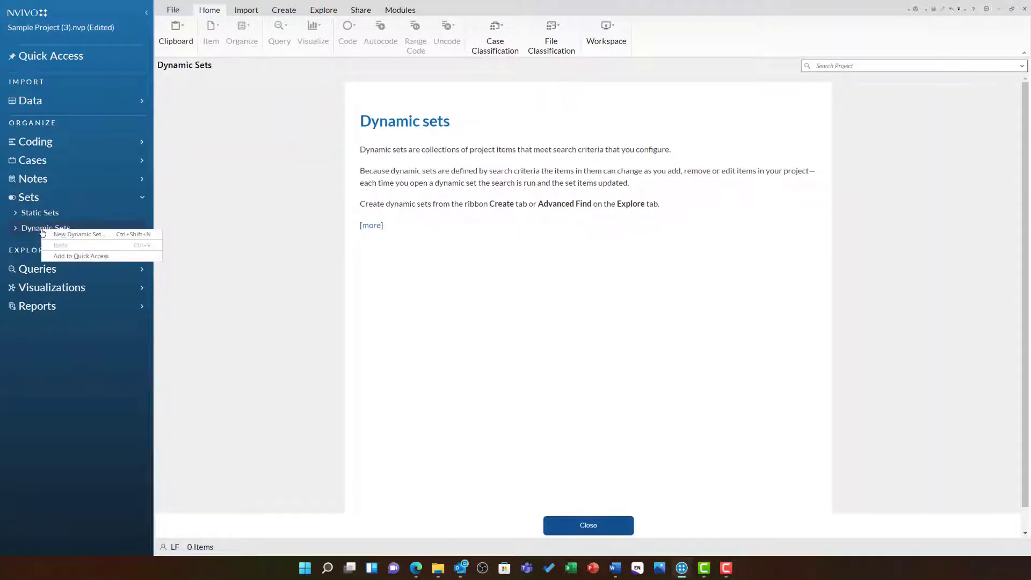
{"action": "left_click", "coordinate": [112, 237]}
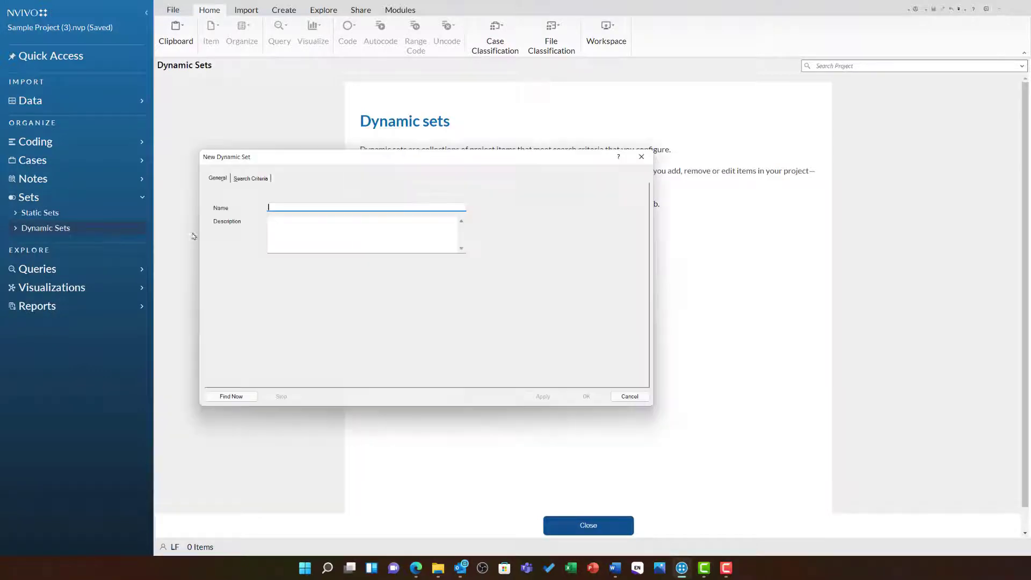
Make the set's search criteria look for Codes & Cases, limited to classified items where an attribute matches
{"action": "left_click", "coordinate": [263, 181]}
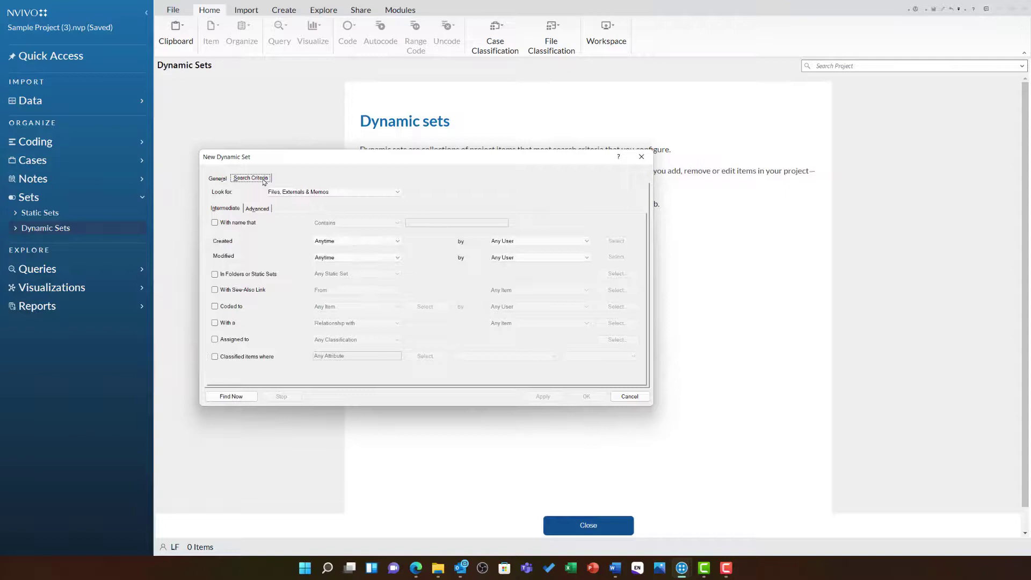
{"action": "left_click", "coordinate": [342, 192]}
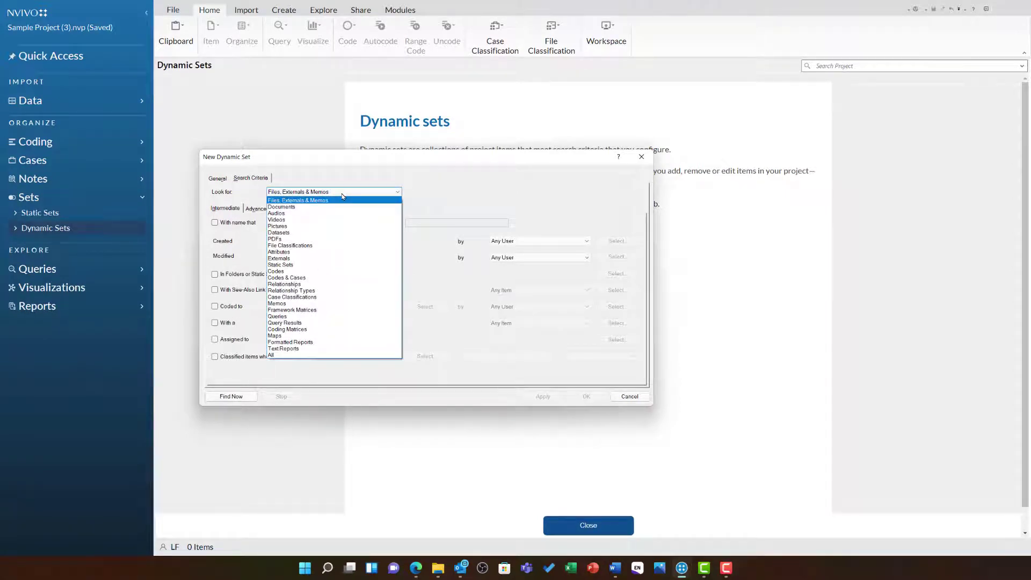
{"action": "left_click", "coordinate": [358, 278]}
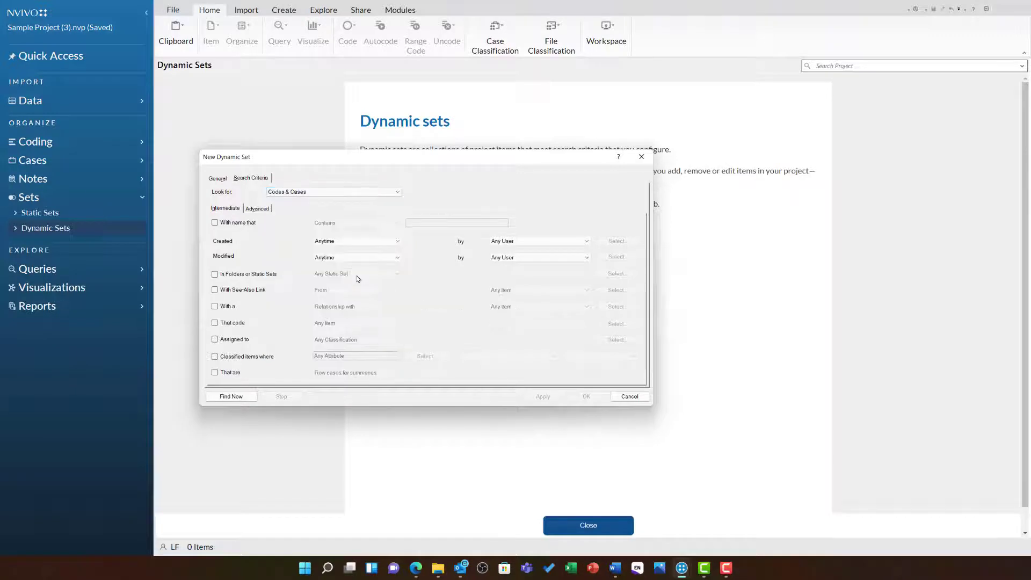
{"action": "left_click", "coordinate": [235, 360]}
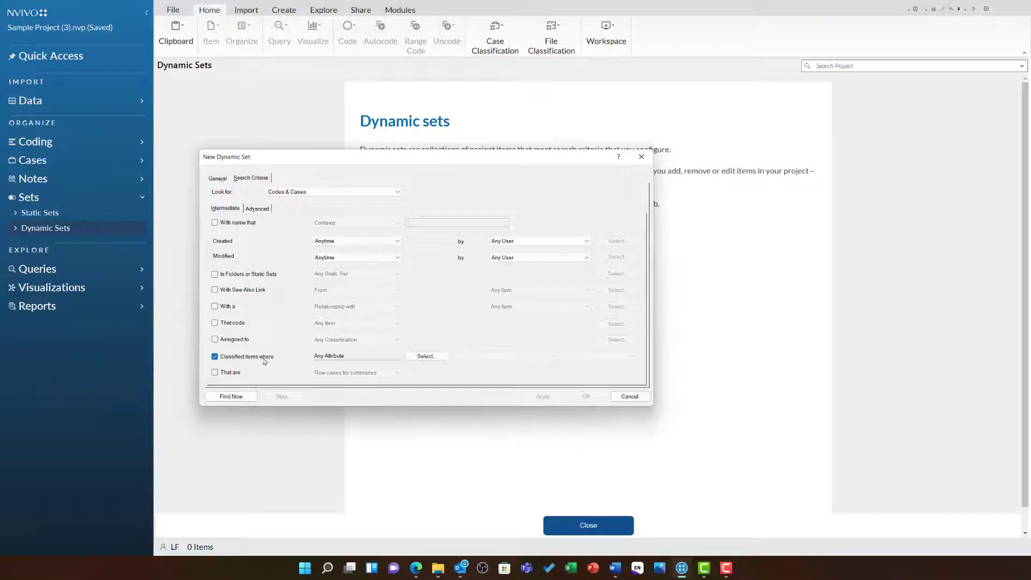
Filter the set on the Person:Gender attribute with value Female
{"action": "left_click", "coordinate": [426, 356]}
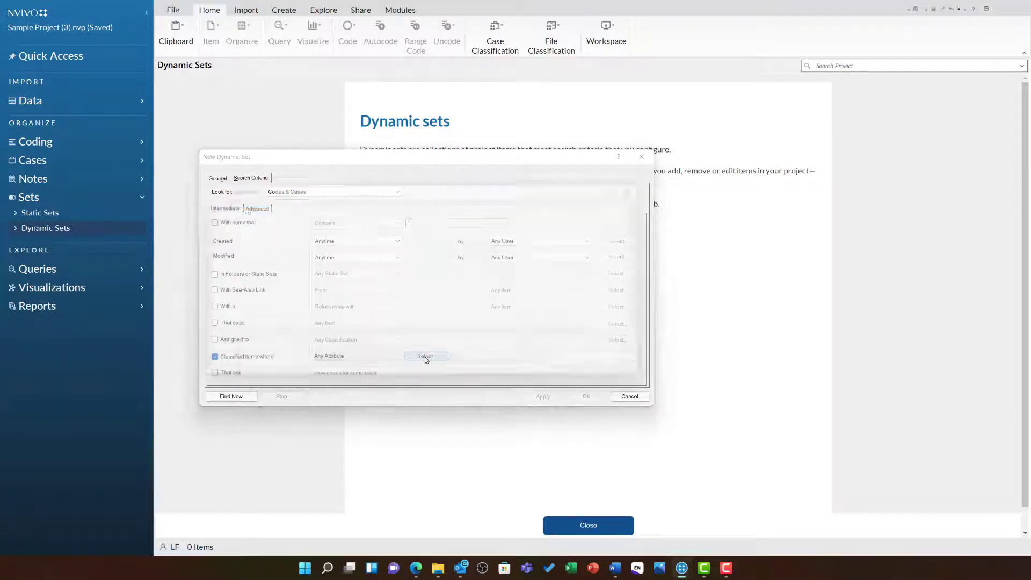
{"action": "left_click", "coordinate": [315, 212]}
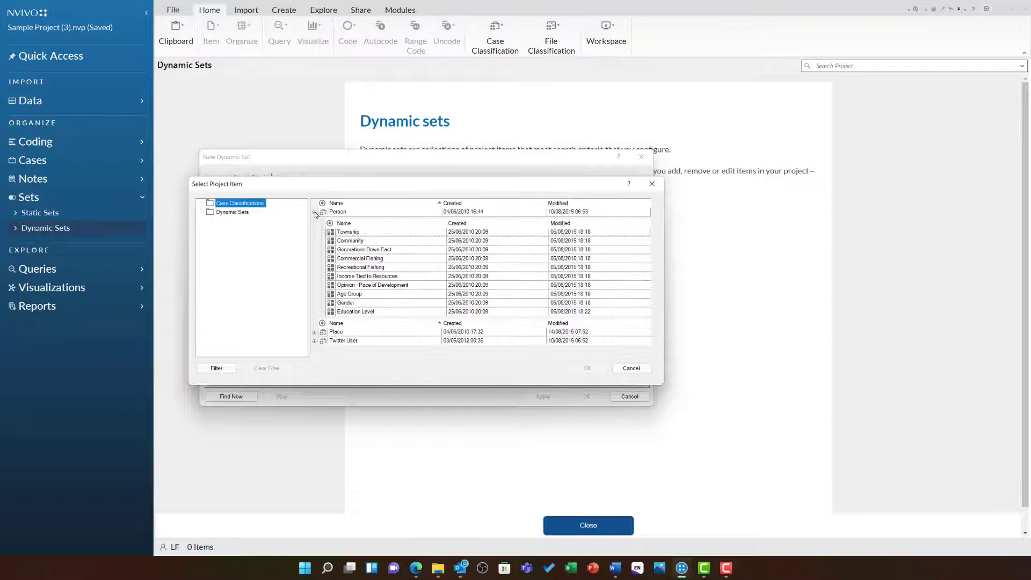
{"action": "left_click", "coordinate": [395, 303]}
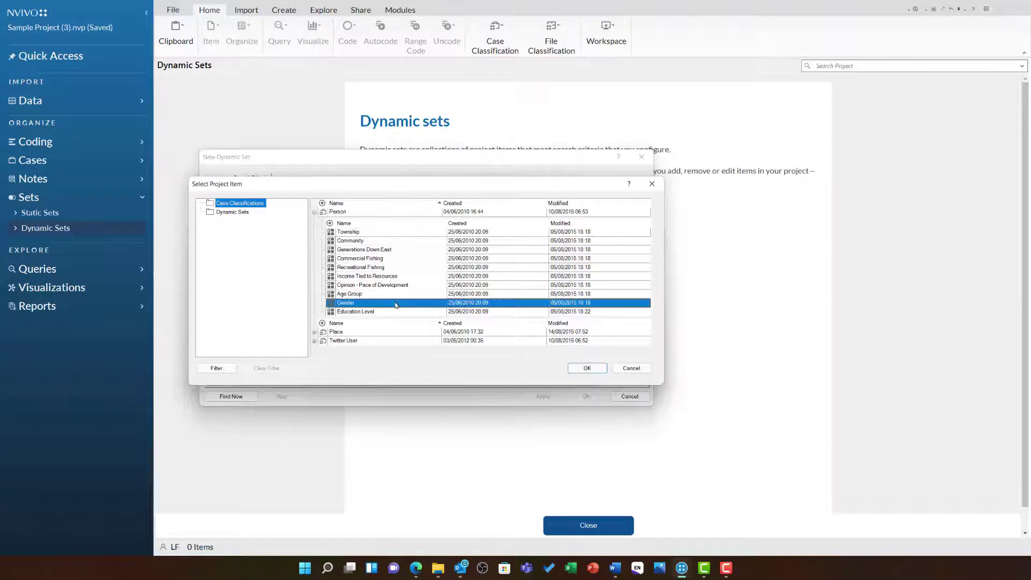
{"action": "left_click", "coordinate": [572, 368]}
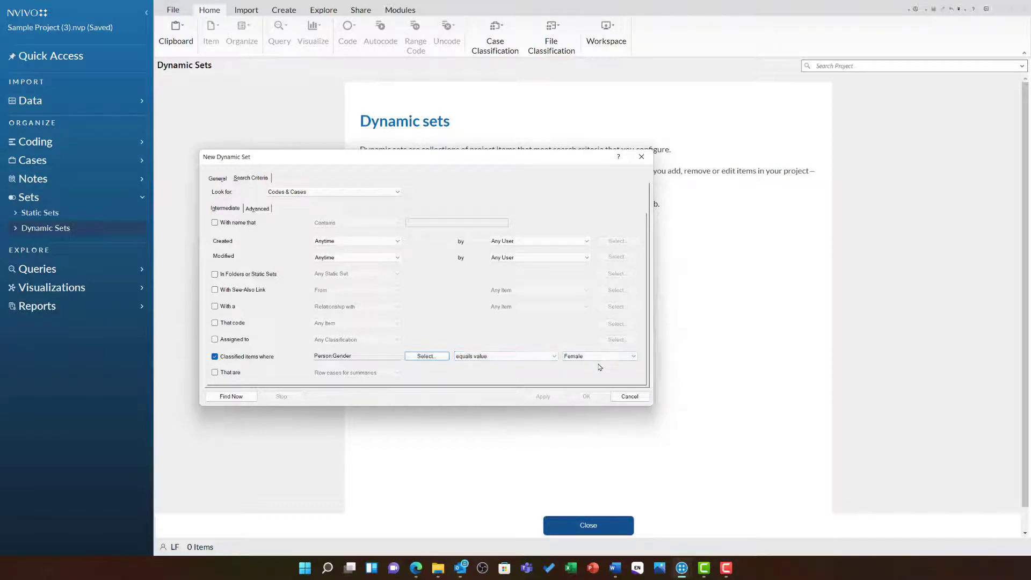
Name the dynamic set 'Female' and confirm it
{"action": "left_click", "coordinate": [218, 178]}
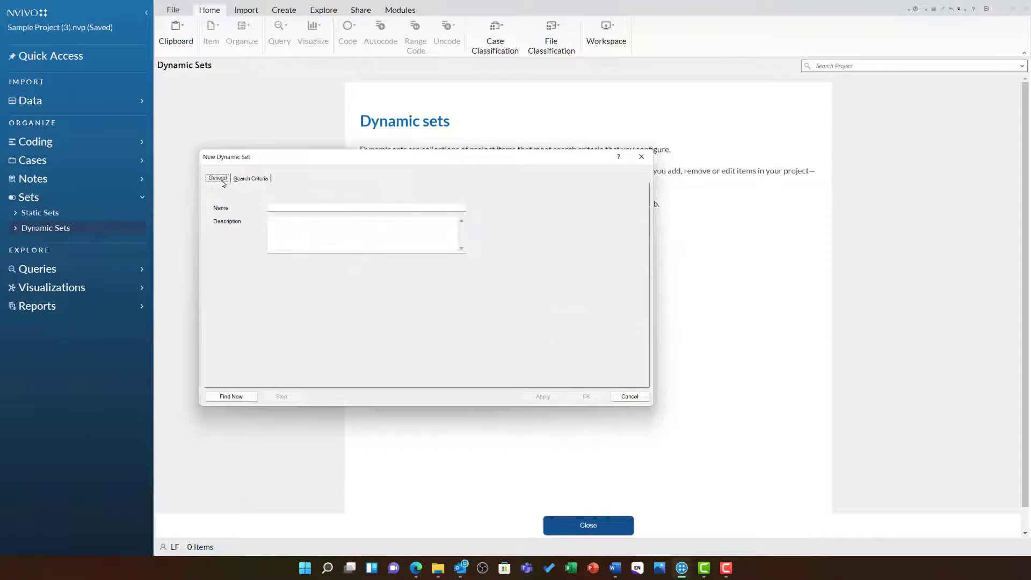
{"action": "left_click", "coordinate": [294, 208]}
{"action": "type", "text": "Female"}
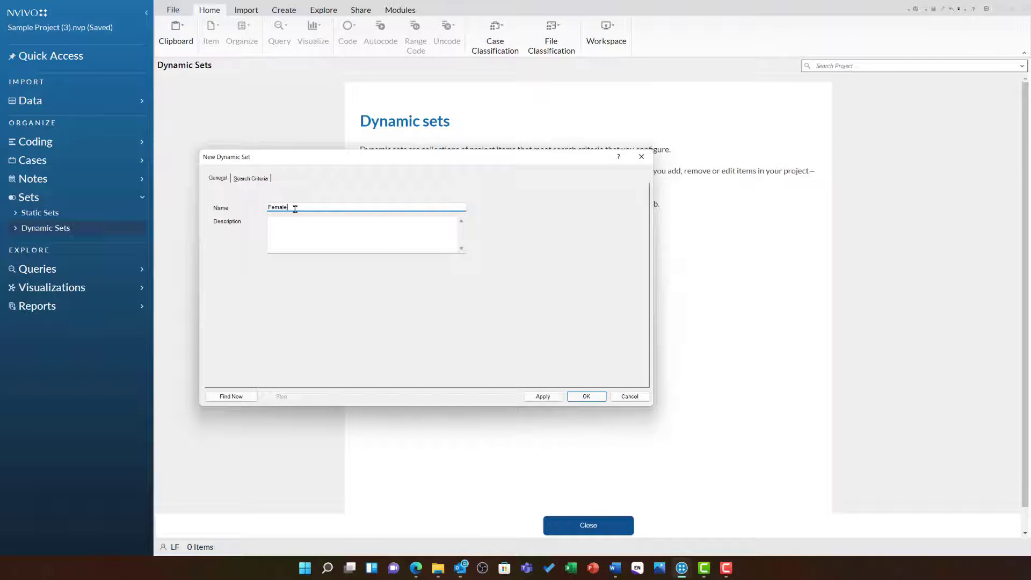
{"action": "left_click", "coordinate": [586, 397]}
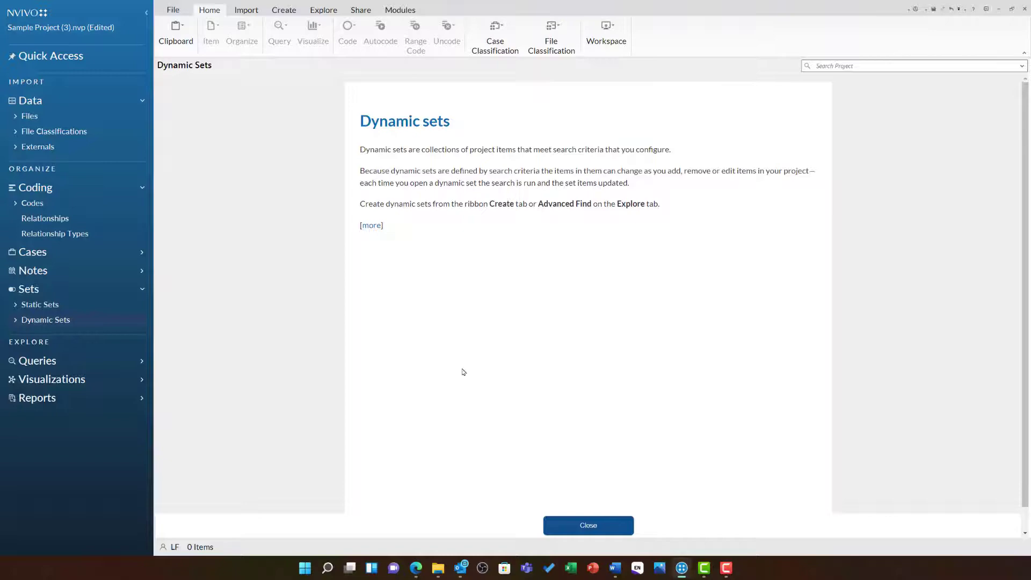
Expand Dynamic Sets and open Female to review its 47 matching cases
{"action": "left_click", "coordinate": [15, 320]}
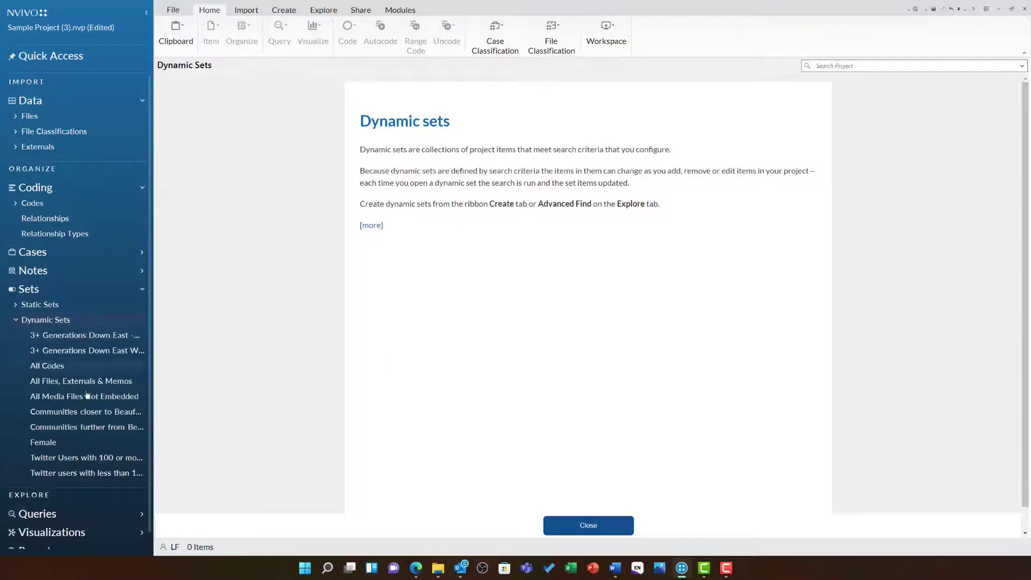
{"action": "left_click", "coordinate": [84, 441]}
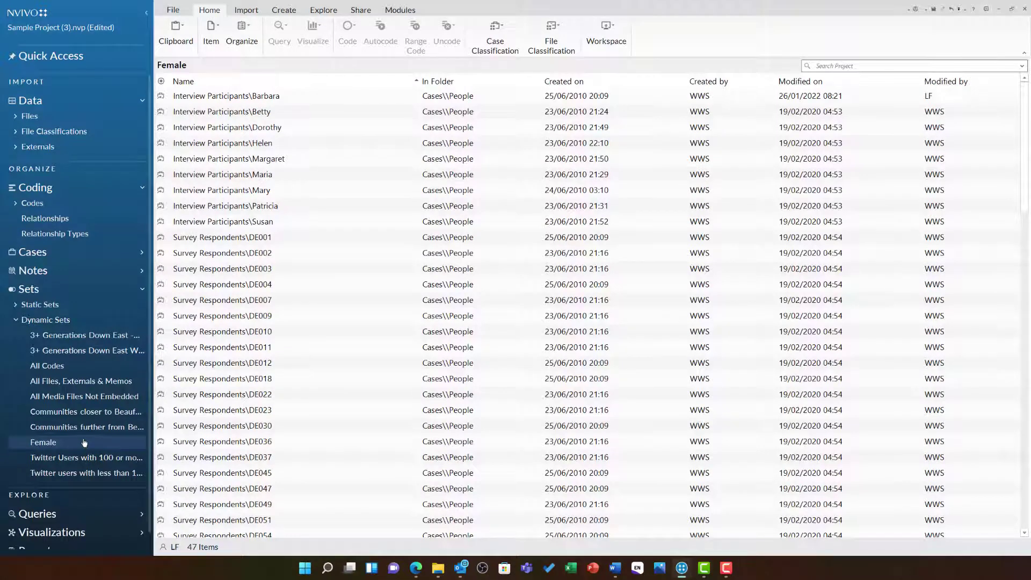
{"action": "scroll", "coordinate": [289, 172], "scroll_direction": "down", "scroll_amount": 10}
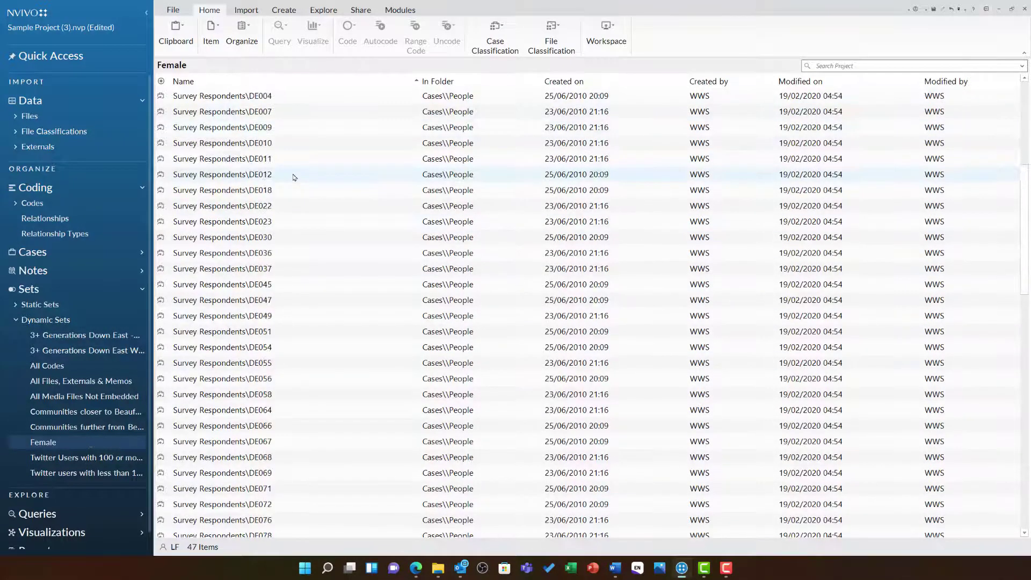
{"action": "scroll", "coordinate": [308, 275], "scroll_direction": "up", "scroll_amount": 10}
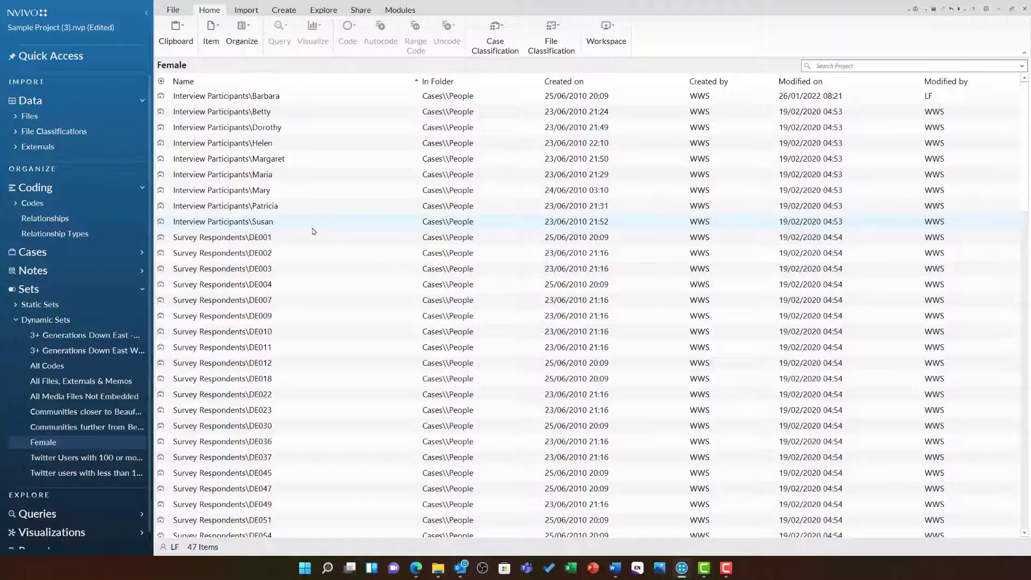
Start another new dynamic set named 'Male'
{"action": "left_click", "coordinate": [84, 321]}
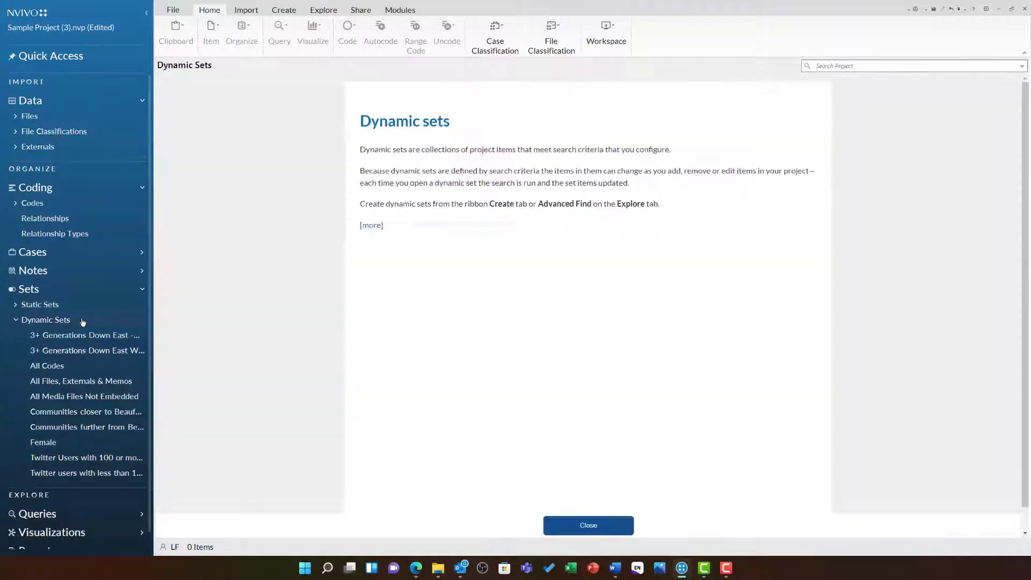
{"action": "right_click", "coordinate": [84, 320]}
{"action": "left_click", "coordinate": [159, 329]}
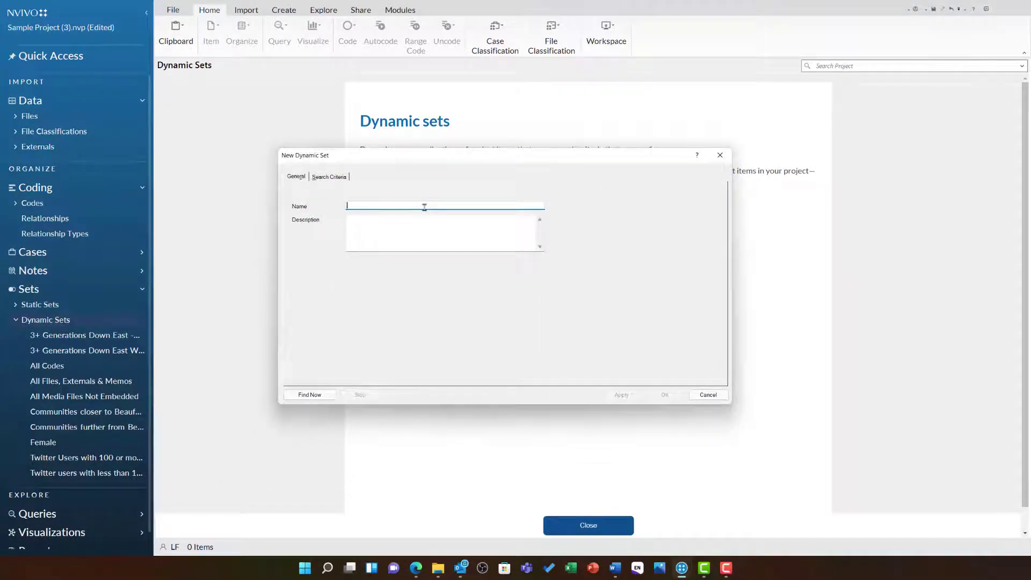
{"action": "type", "text": "Male"}
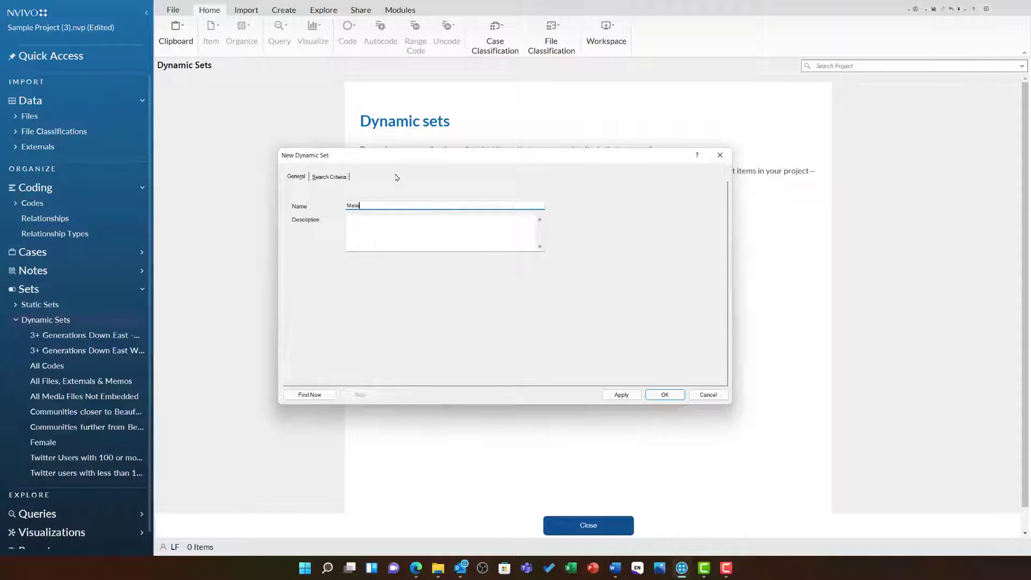
Set the Male set to look for Codes & Cases among classified items where an attribute matches
{"action": "left_click", "coordinate": [330, 177]}
{"action": "left_click", "coordinate": [361, 191]}
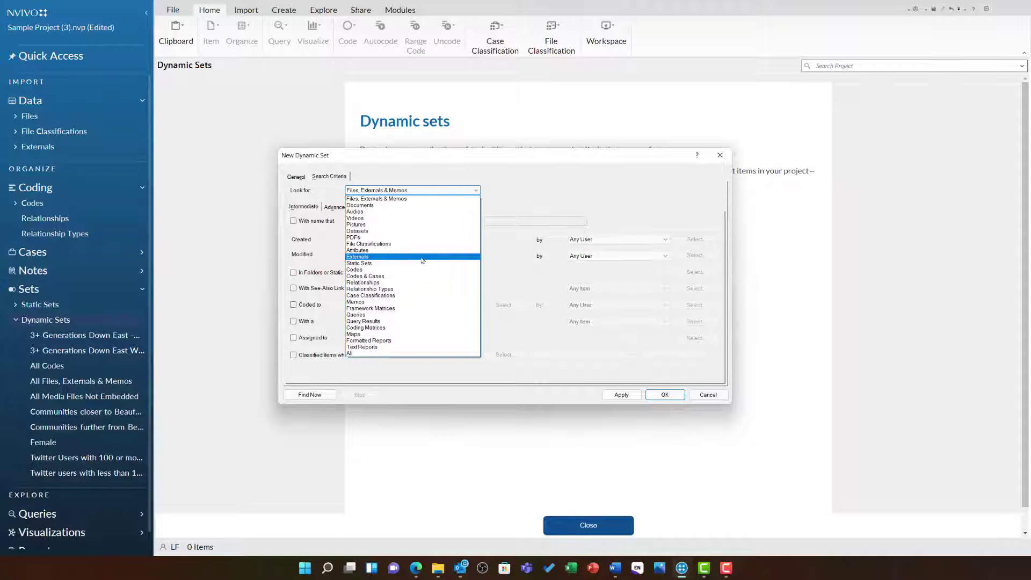
{"action": "left_click", "coordinate": [421, 275]}
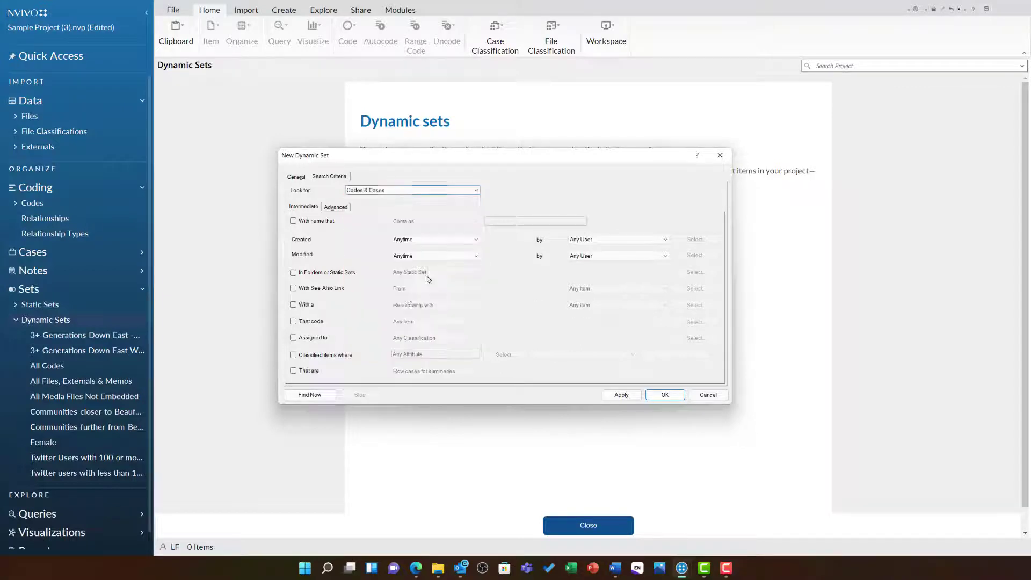
{"action": "left_click", "coordinate": [347, 355]}
Filter on Person:Gender equals Male and save the Male set
{"action": "left_click", "coordinate": [504, 354]}
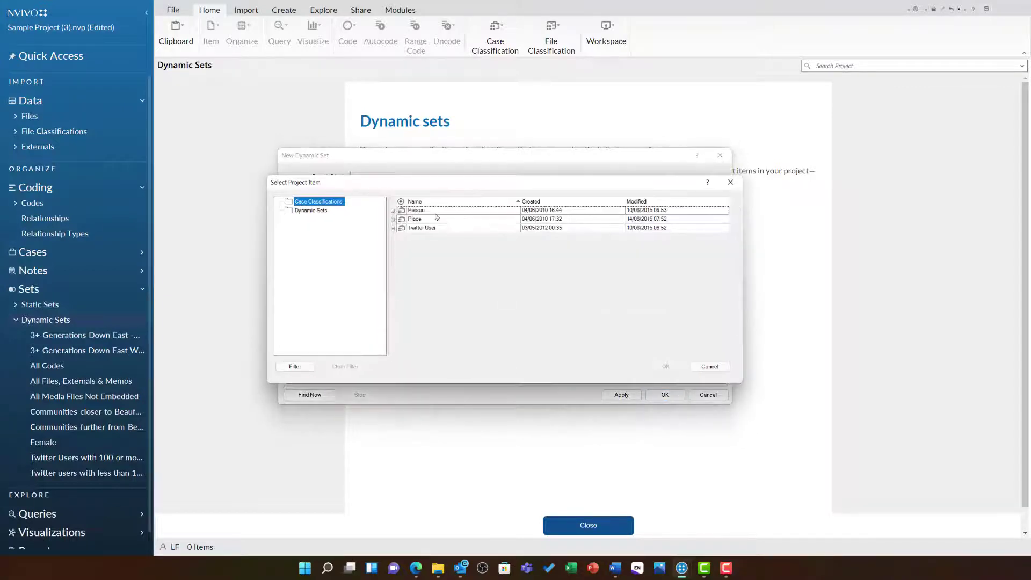
{"action": "left_click", "coordinate": [393, 211]}
{"action": "left_click", "coordinate": [424, 301]}
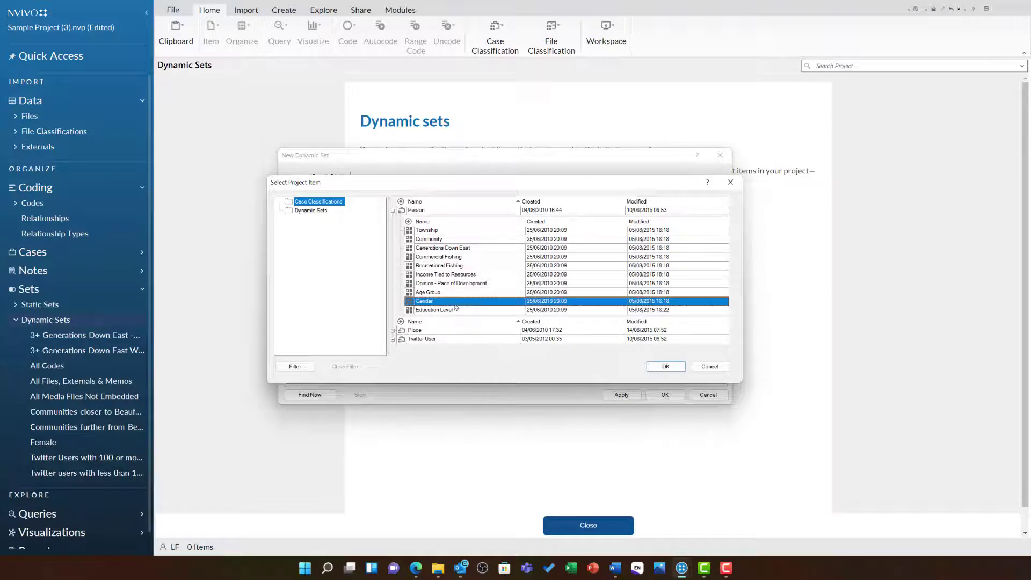
{"action": "left_click", "coordinate": [665, 367]}
{"action": "left_click", "coordinate": [681, 355]}
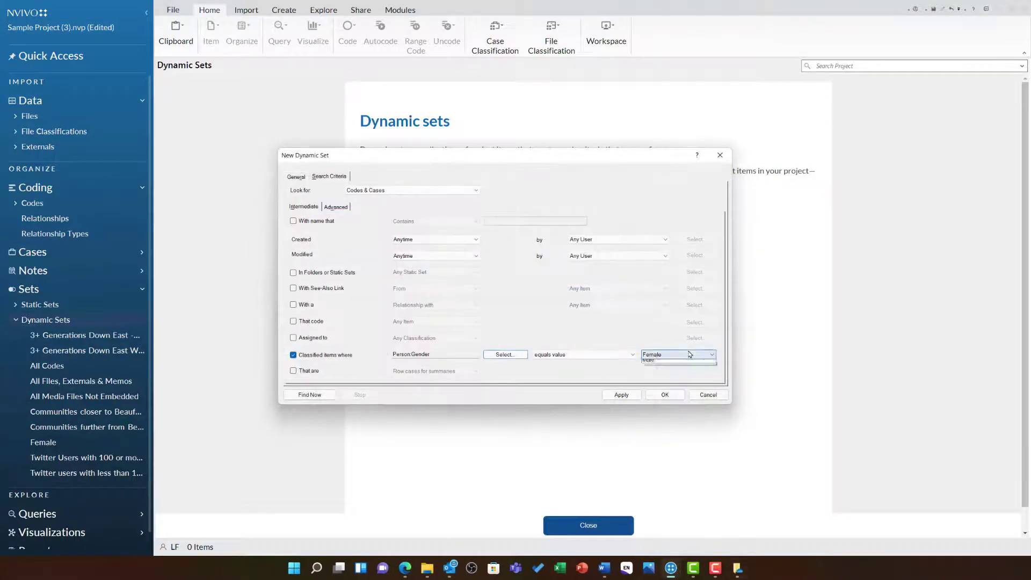
{"action": "left_click", "coordinate": [679, 370]}
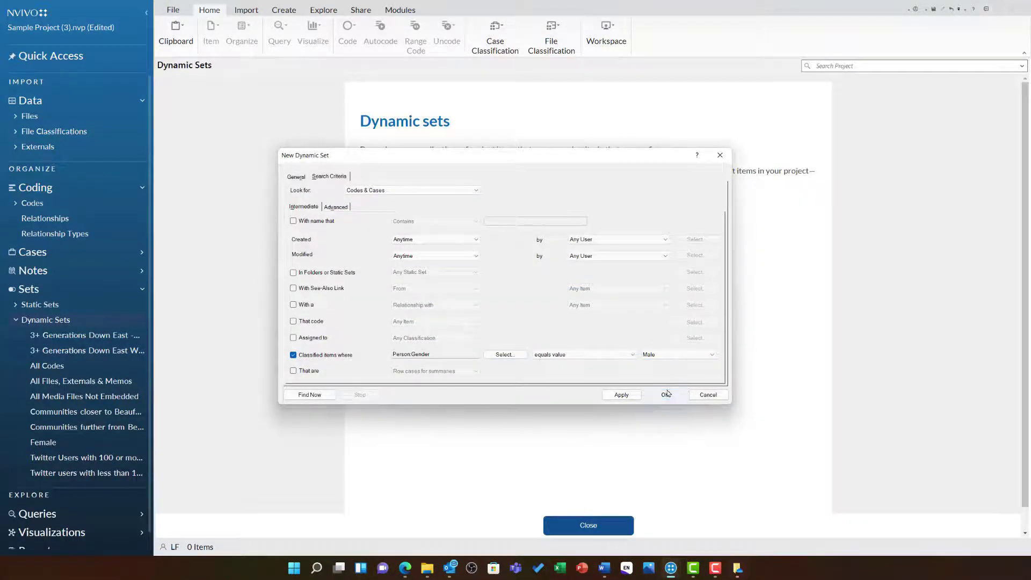
{"action": "left_click", "coordinate": [665, 395]}
Open the Male dynamic set to view its 71 matching cases
{"action": "left_click", "coordinate": [52, 457]}
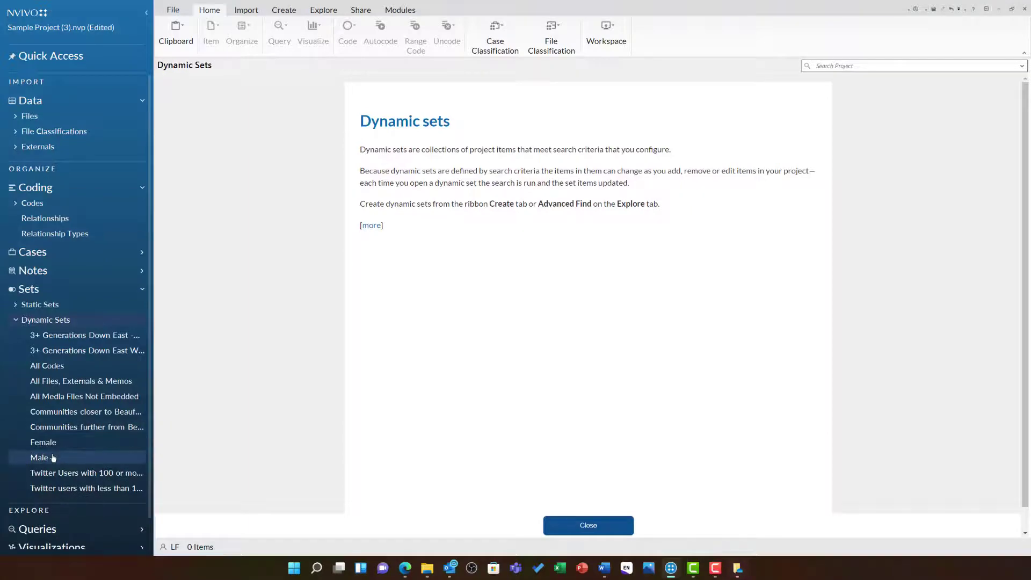